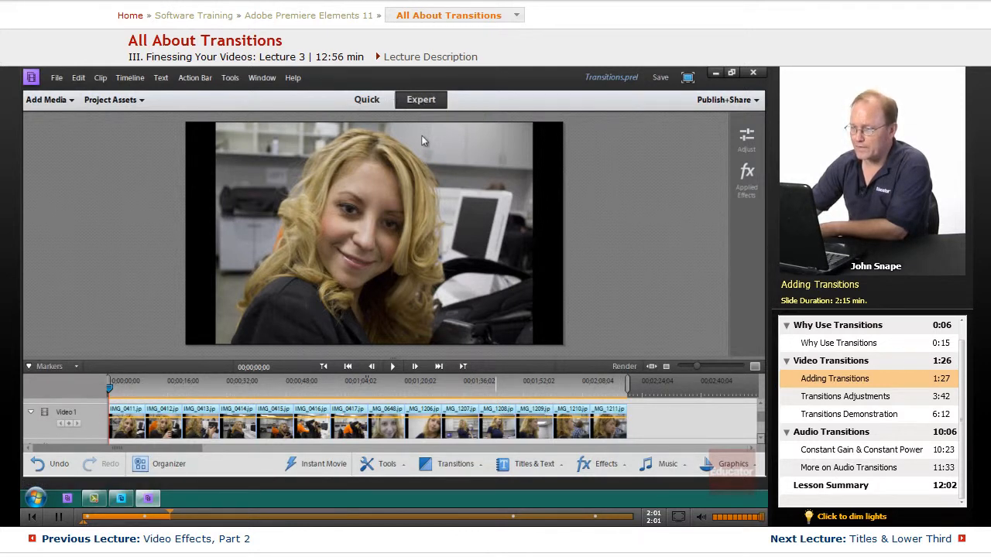
Switch to the Quick view, clear the clip selection and open the collection of transitions.
click(367, 102)
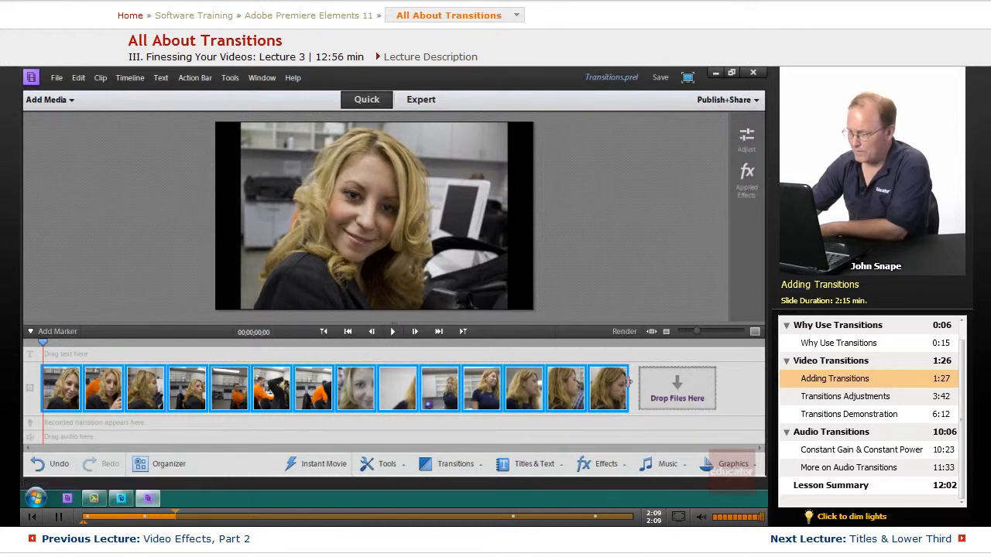
click(255, 426)
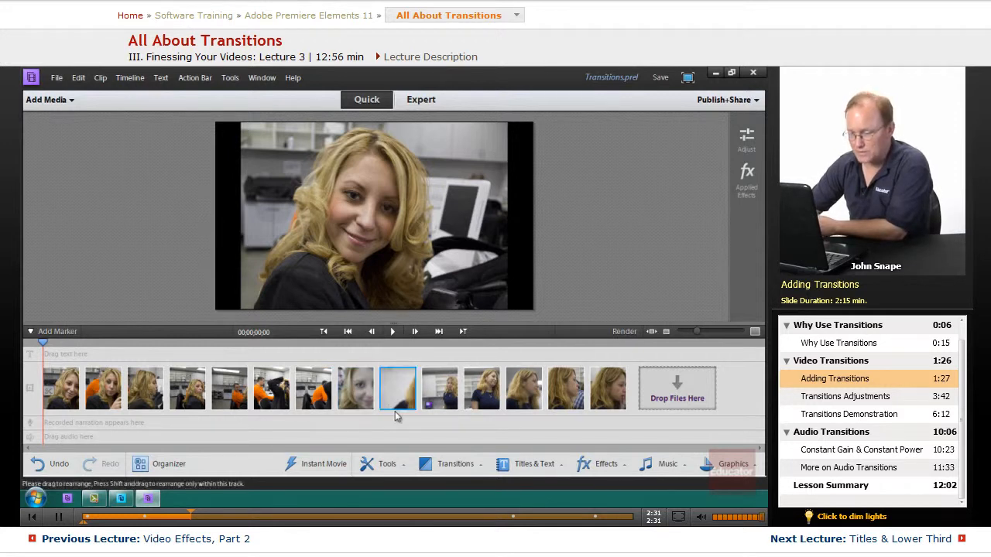
click(455, 464)
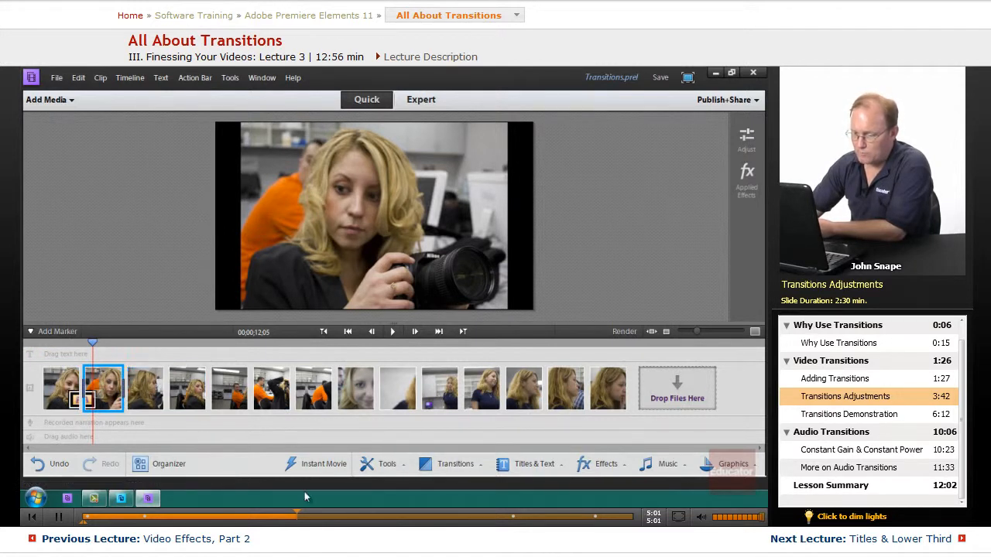
Add a Barn Doors transition between the second and third clips and a CheckerBoard transition between the third and fourth, accepting the default adjustments.
click(468, 465)
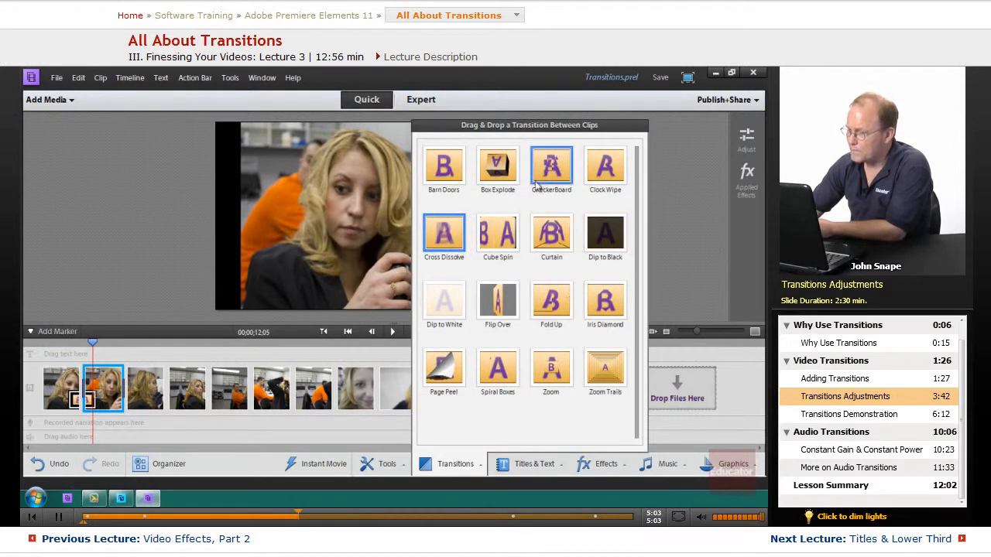
drag(450, 178, 126, 387)
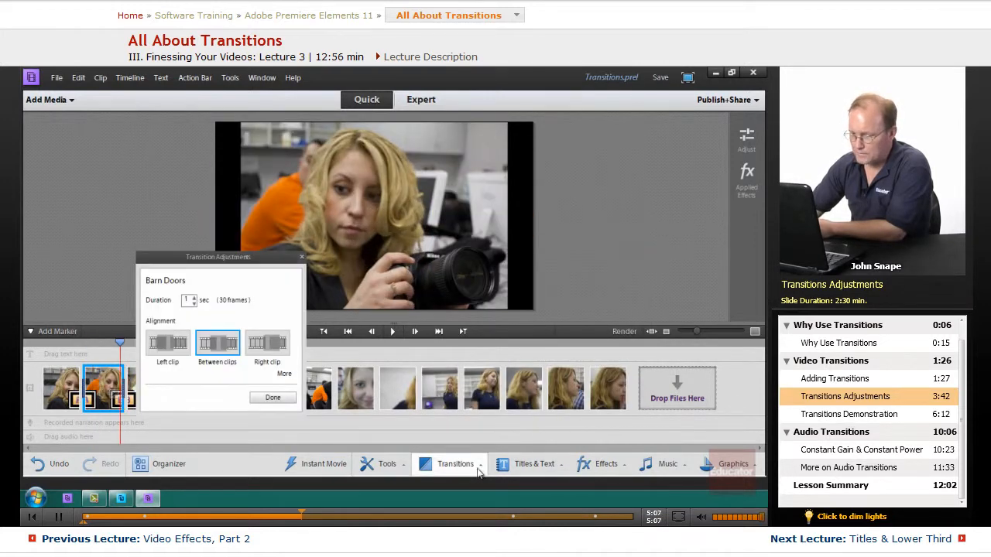
click(279, 399)
click(478, 466)
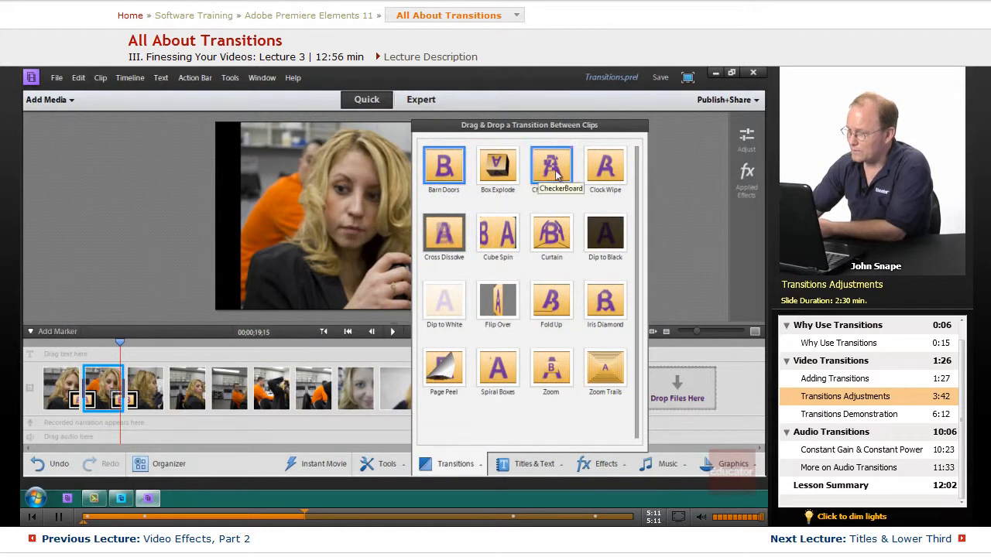
mouse_move(554, 171)
mouse_down()
mouse_move(251, 386)
mouse_move(168, 387)
mouse_up()
click(319, 399)
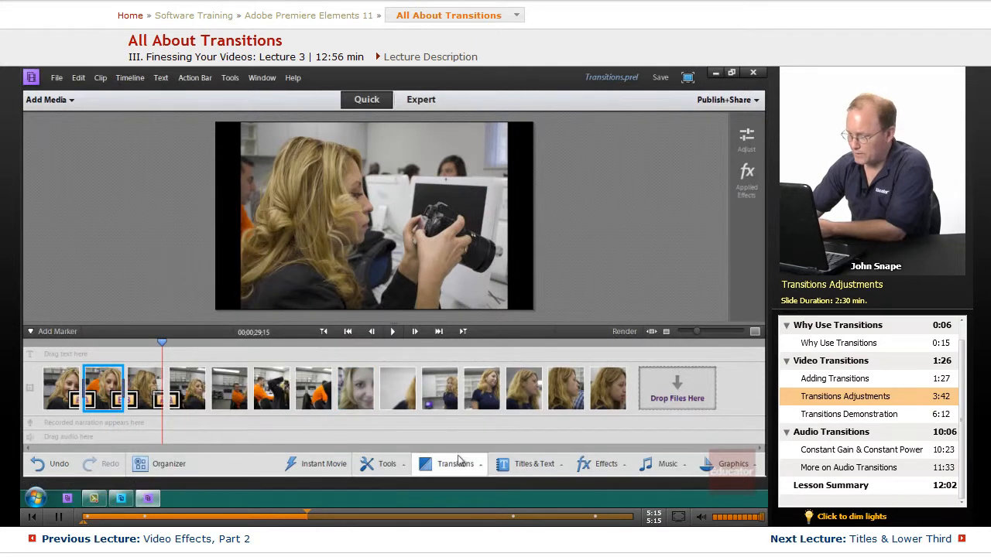
Add a Curtain transition between the fourth and fifth clips and a Dip to White between the fifth and sixth, accepting the default adjustments.
click(456, 463)
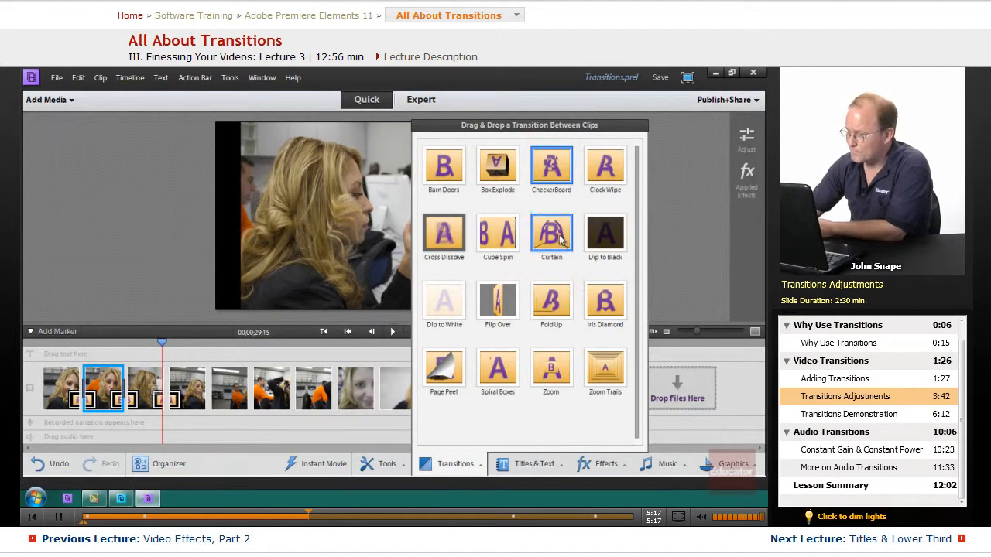
mouse_move(556, 234)
mouse_down()
mouse_move(252, 387)
mouse_move(188, 395)
mouse_move(210, 394)
mouse_up()
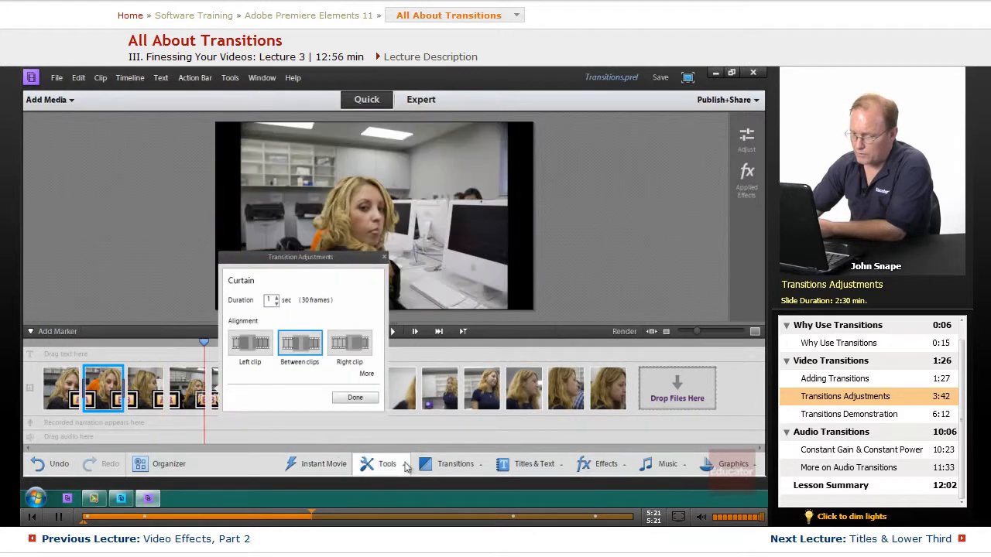
click(355, 401)
click(475, 466)
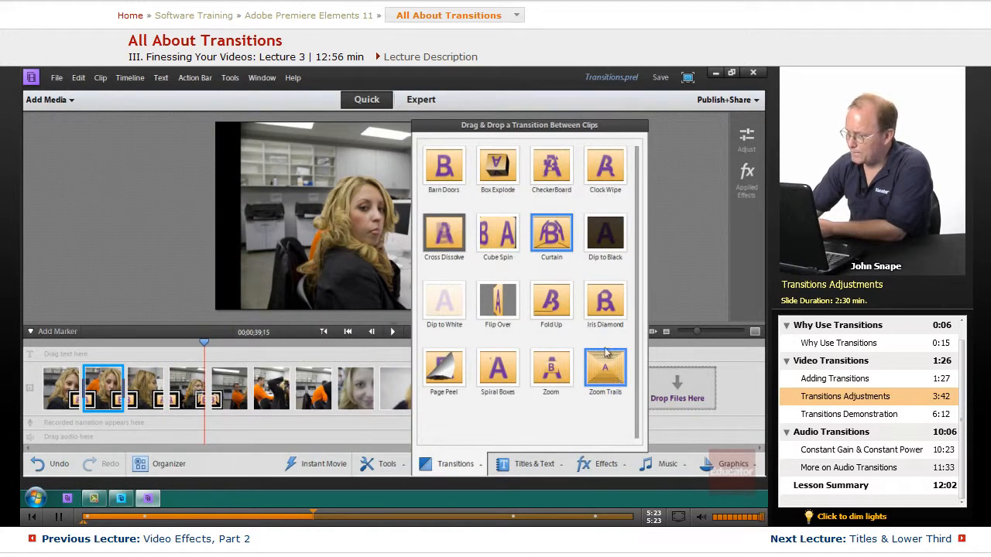
drag(609, 233, 257, 393)
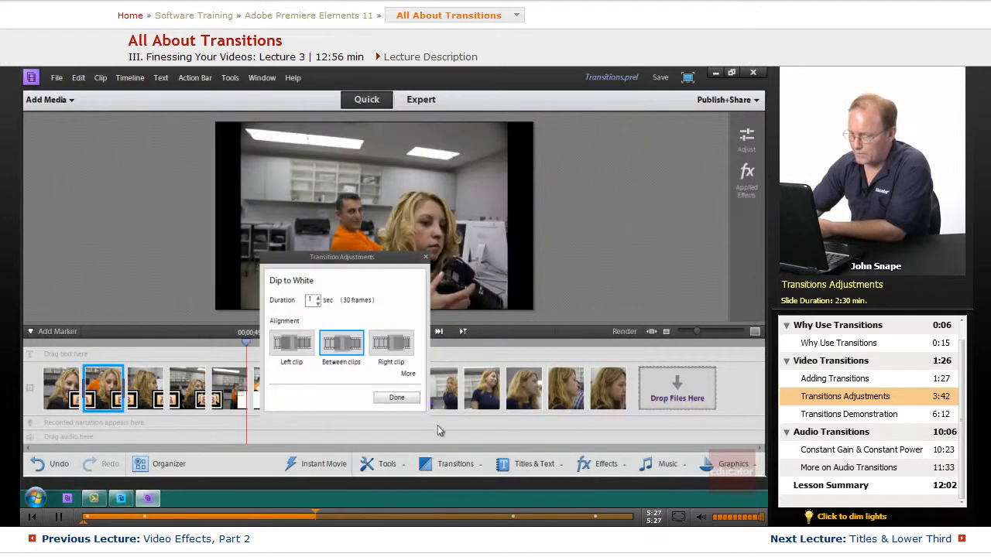
click(398, 401)
Add a Dip to Black transition between the sixth and seventh clips and a Zoom Trails transition between the seventh and eighth.
click(482, 468)
mouse_move(608, 232)
mouse_down()
mouse_move(489, 301)
mouse_move(300, 382)
mouse_up()
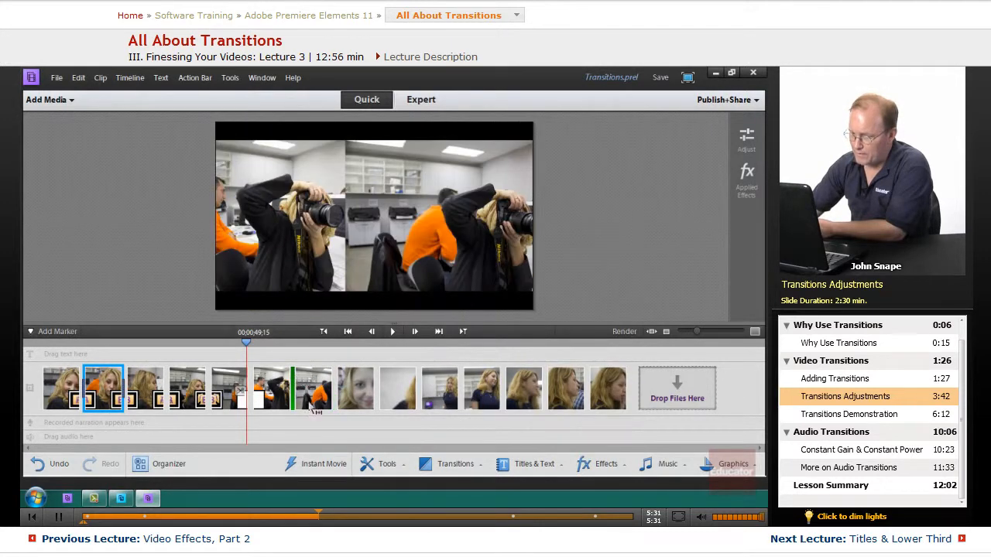
click(465, 467)
click(390, 394)
click(435, 401)
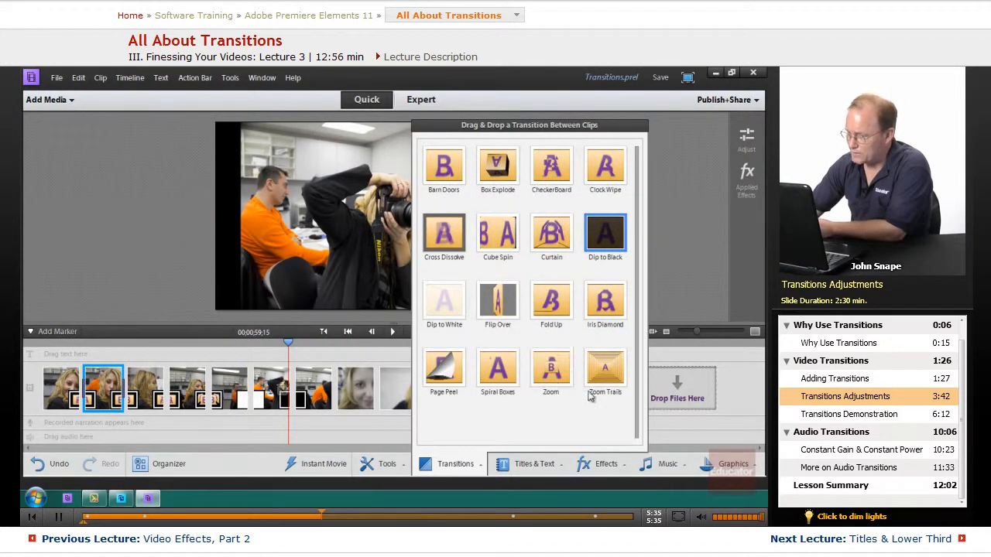
drag(609, 370, 341, 391)
click(482, 397)
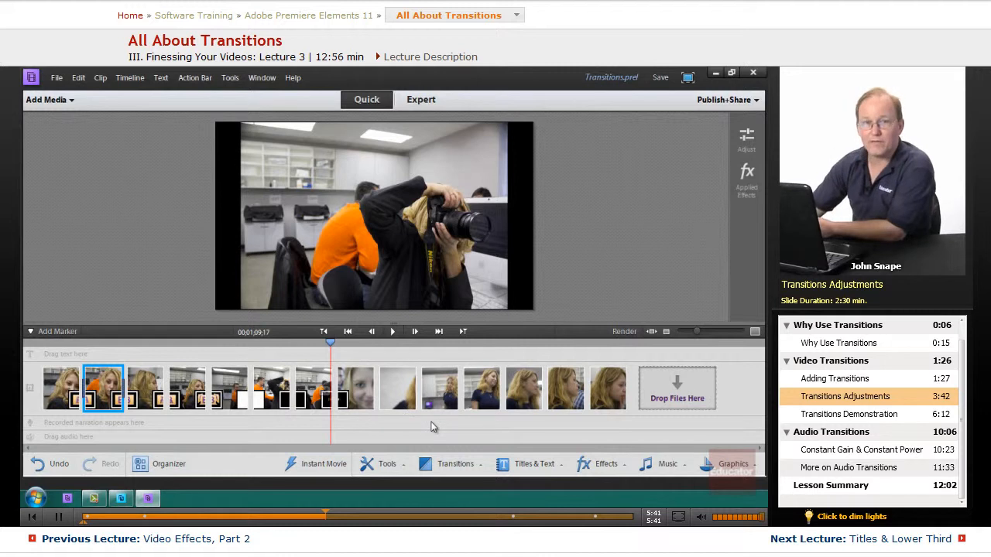
Remove the ninth clip and every clip after it from the timeline.
click(399, 385)
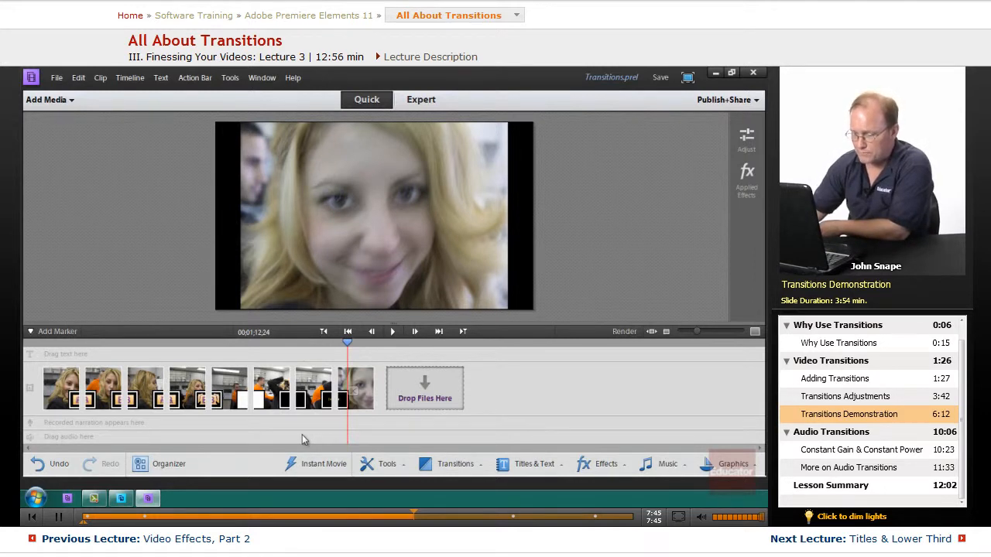
Switch to the Expert view and show all transition categories in the transition collection.
click(455, 463)
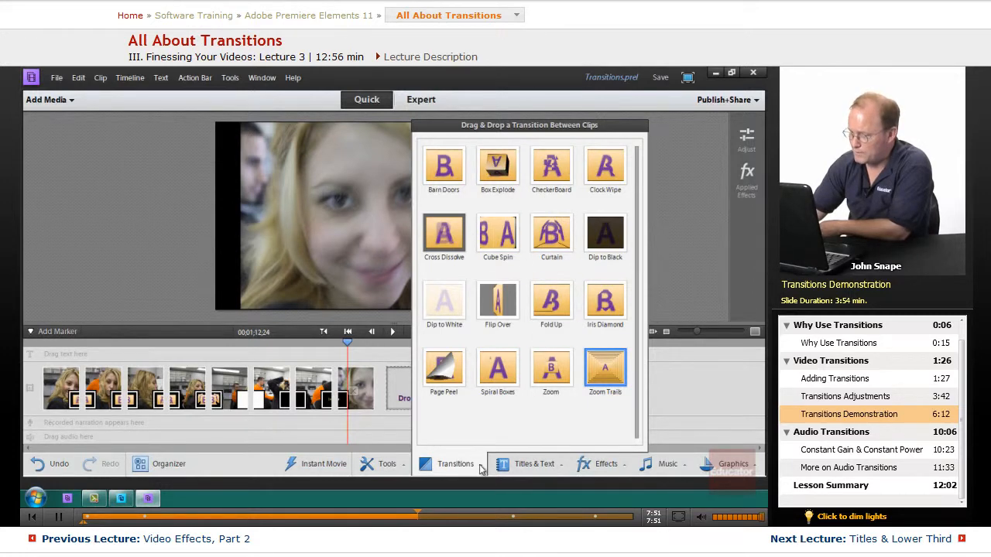
click(479, 467)
click(422, 100)
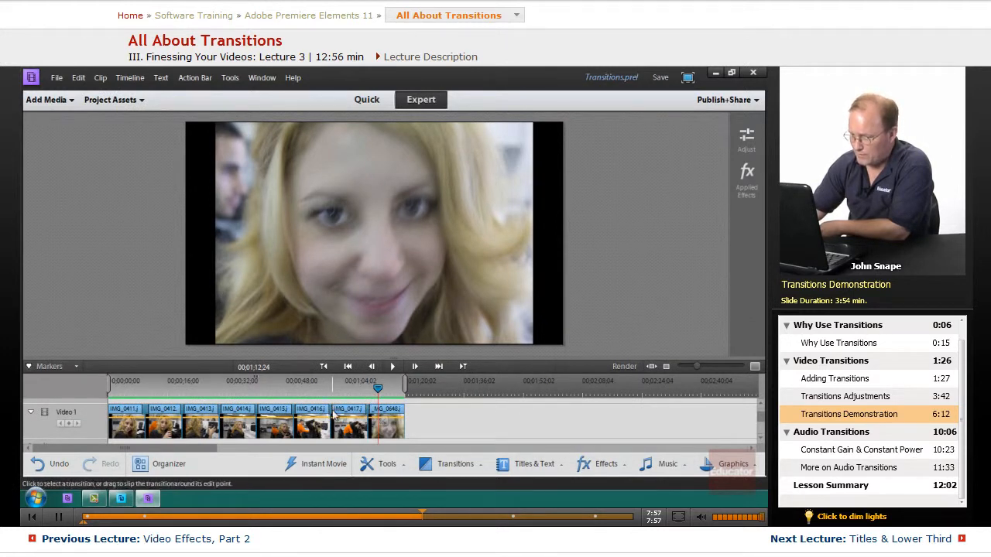
click(478, 467)
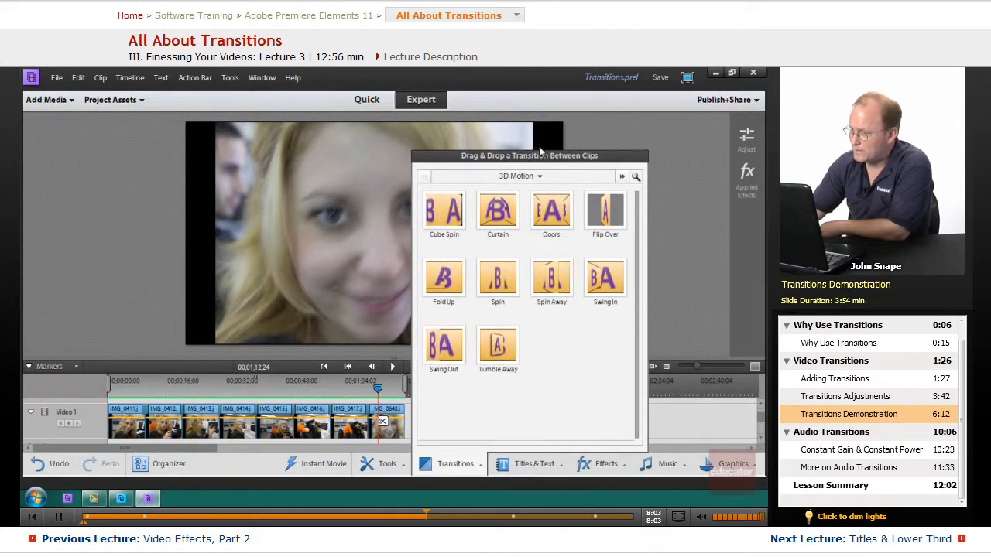
click(540, 107)
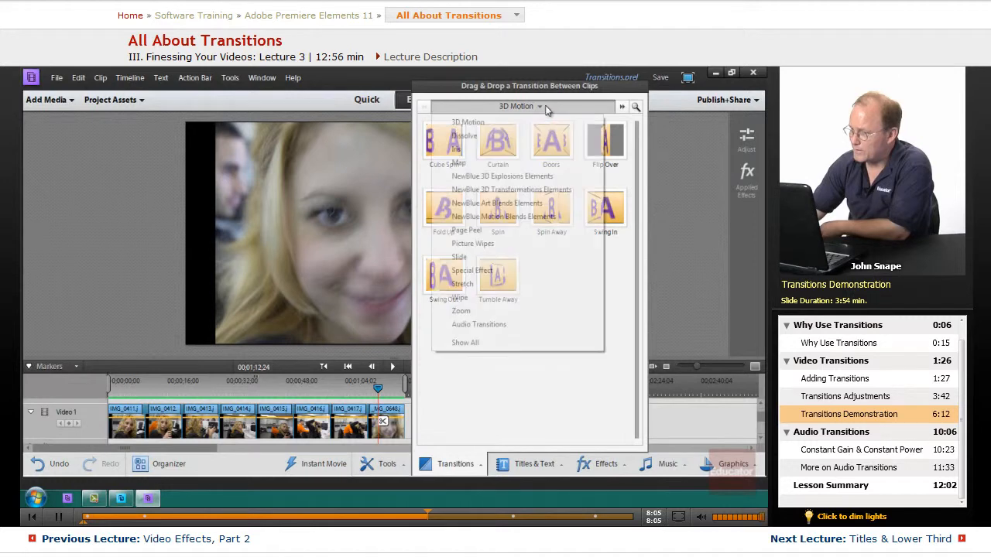
click(466, 342)
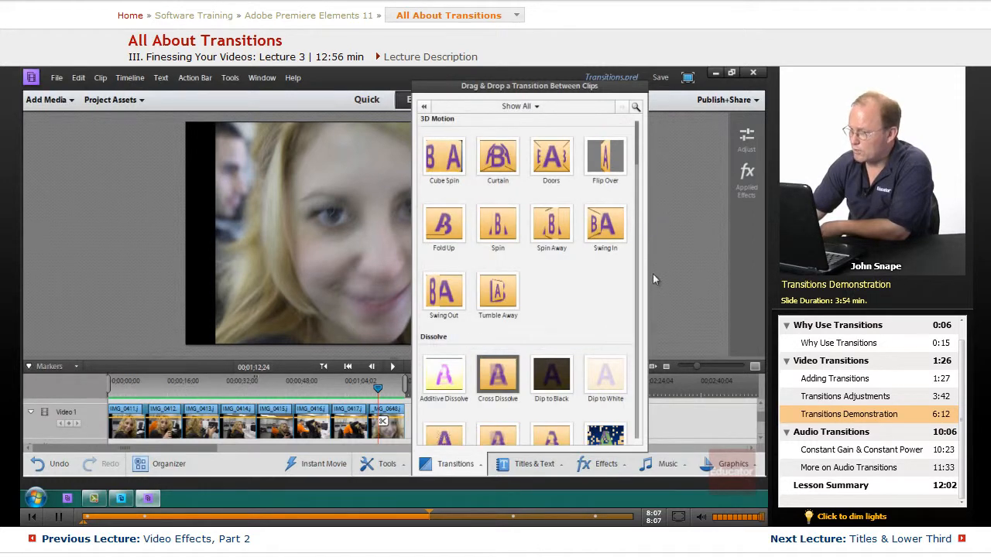
Apply the Zig-Zag Blocks wipe between the IMG_0414 and IMG_0415 clips, accepting the default adjustments.
drag(639, 131, 630, 346)
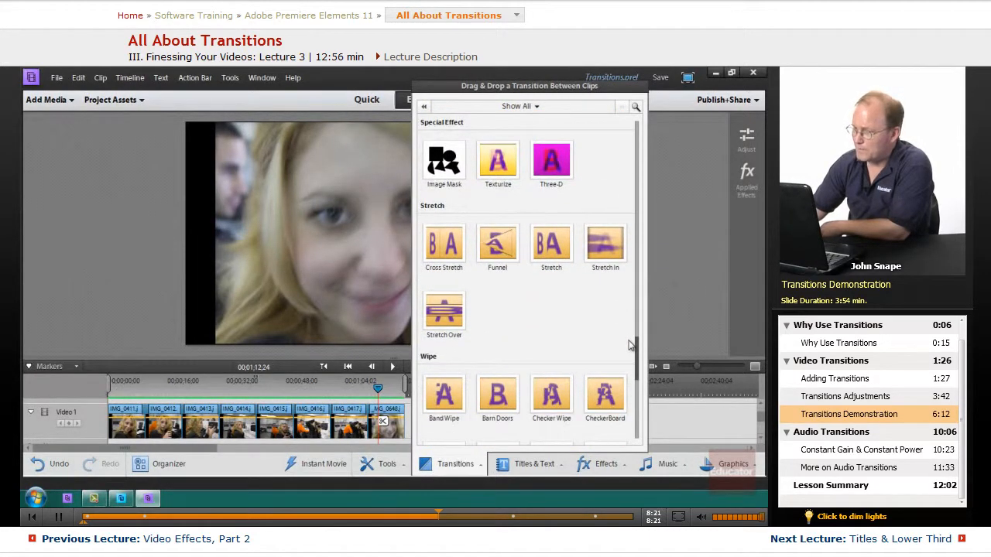
drag(628, 344, 634, 393)
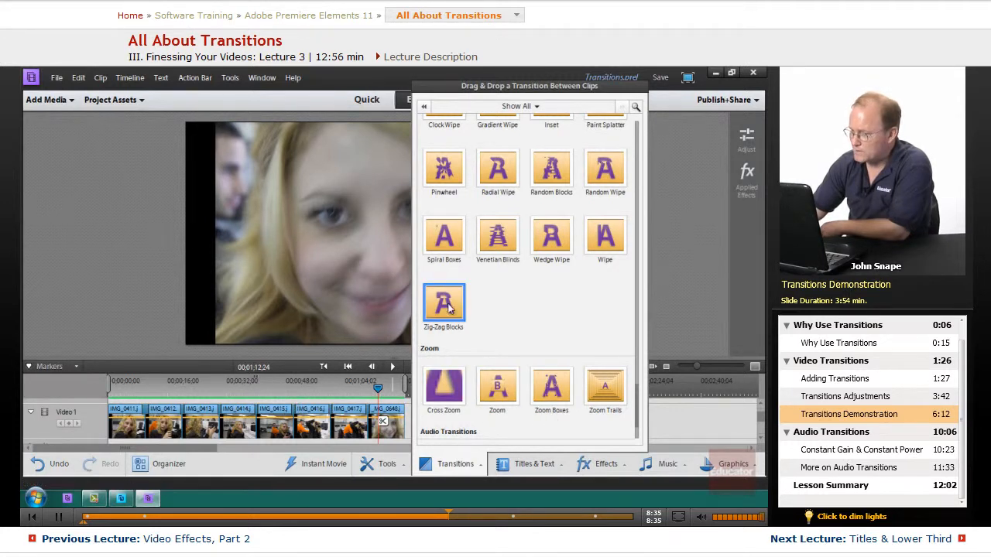
drag(449, 309, 256, 422)
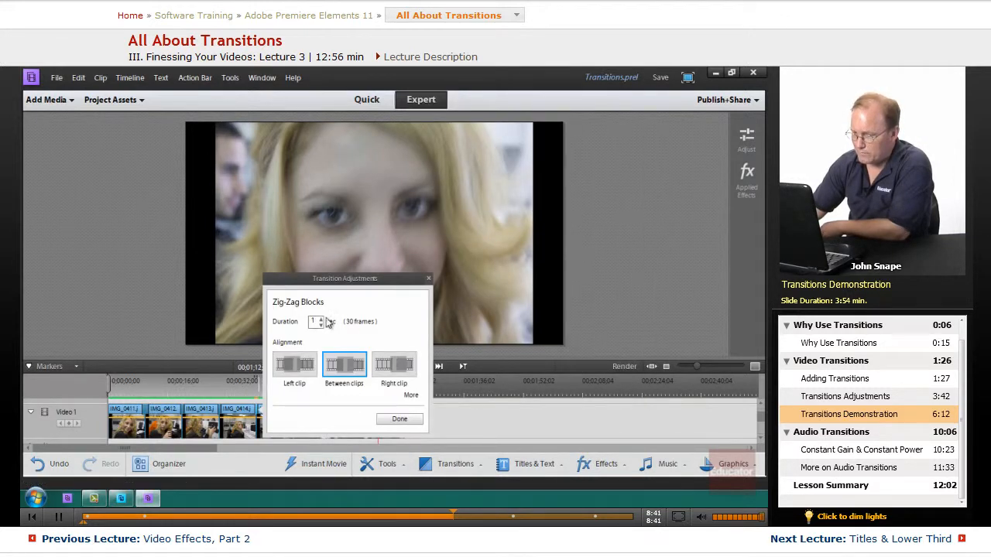
click(410, 422)
Play back the transition between IMG_0414 and IMG_0415, and place the playhead at the start of IMG_0413.
click(247, 384)
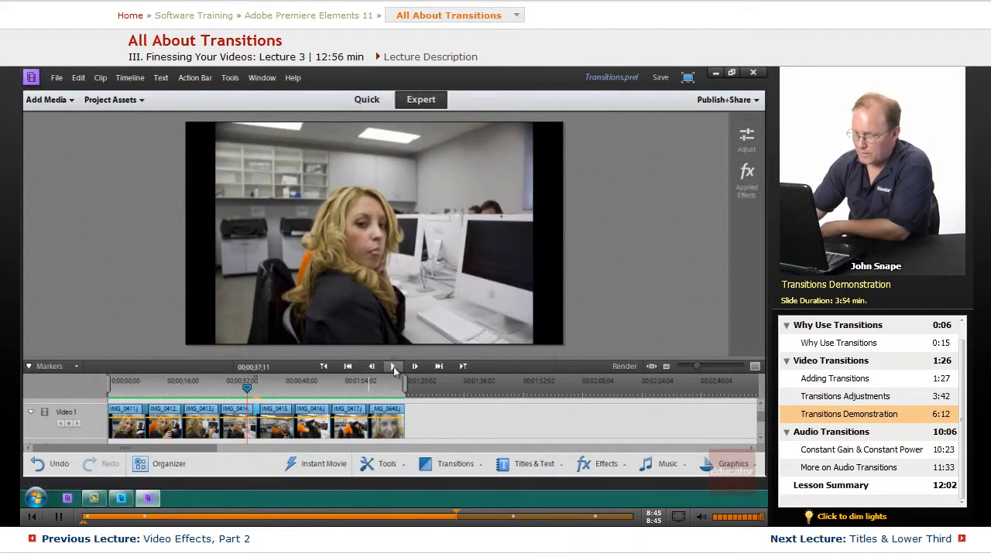
click(393, 369)
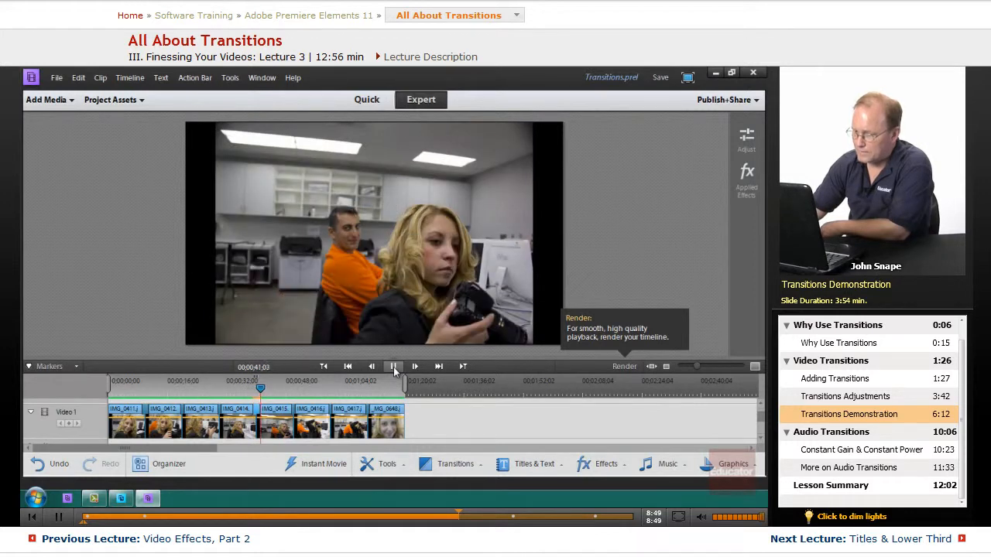
click(393, 369)
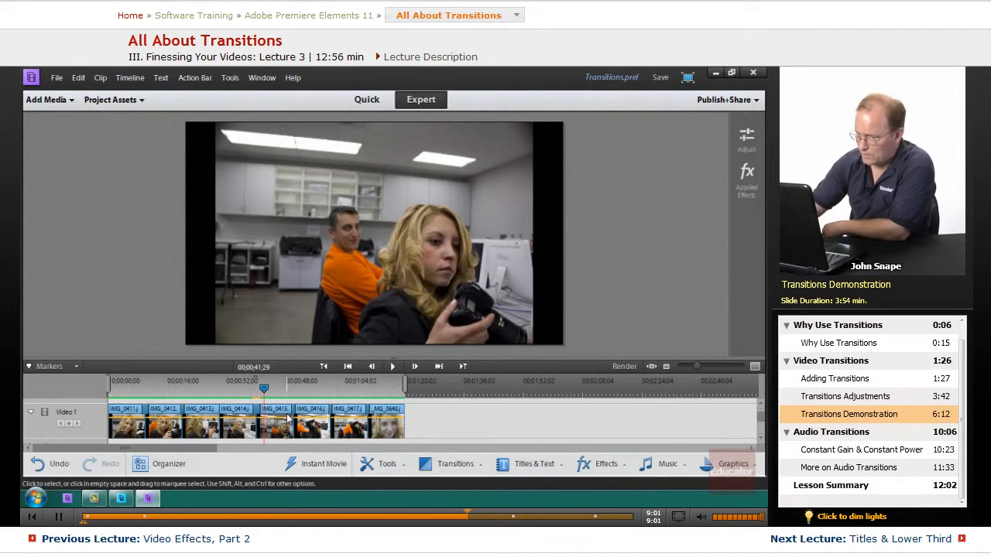
key(equal)
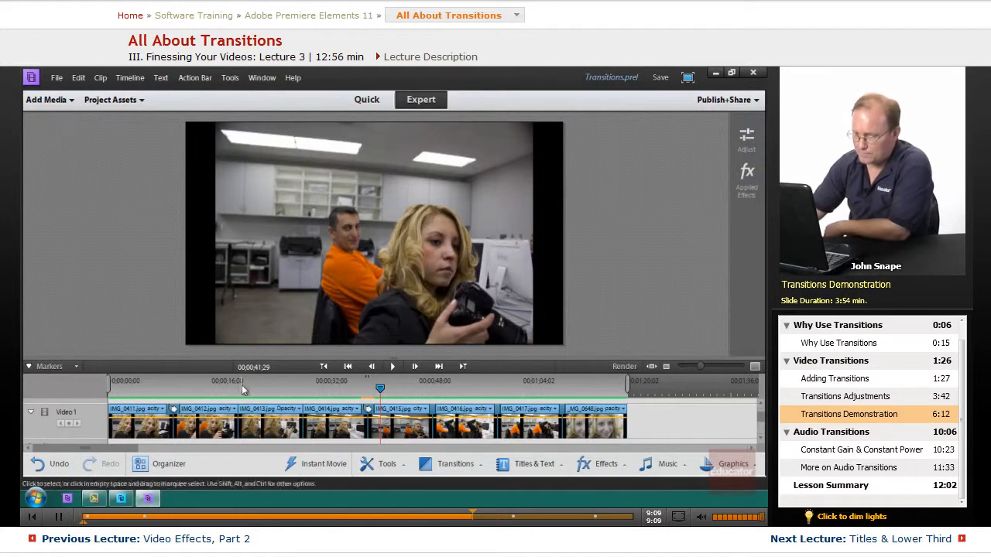
drag(230, 391, 241, 394)
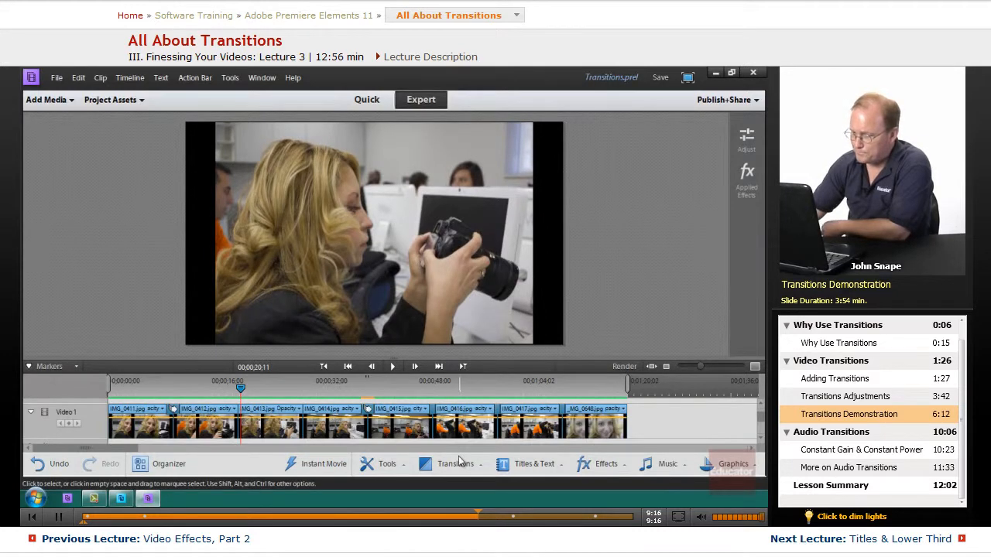
Switch to Photoshop Elements and make the Audio Transitions text layer visible on the All About Transitions slide.
click(120, 499)
click(603, 469)
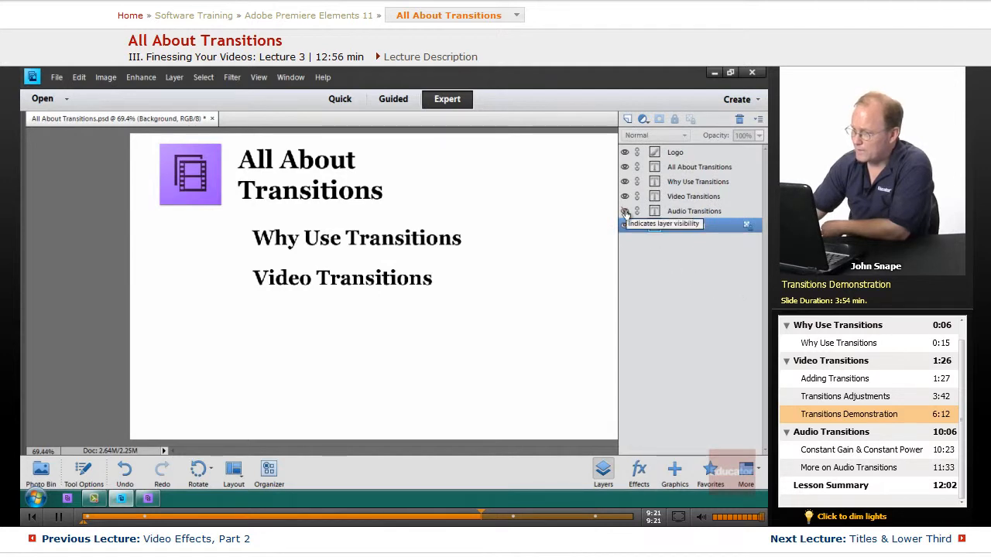
click(624, 211)
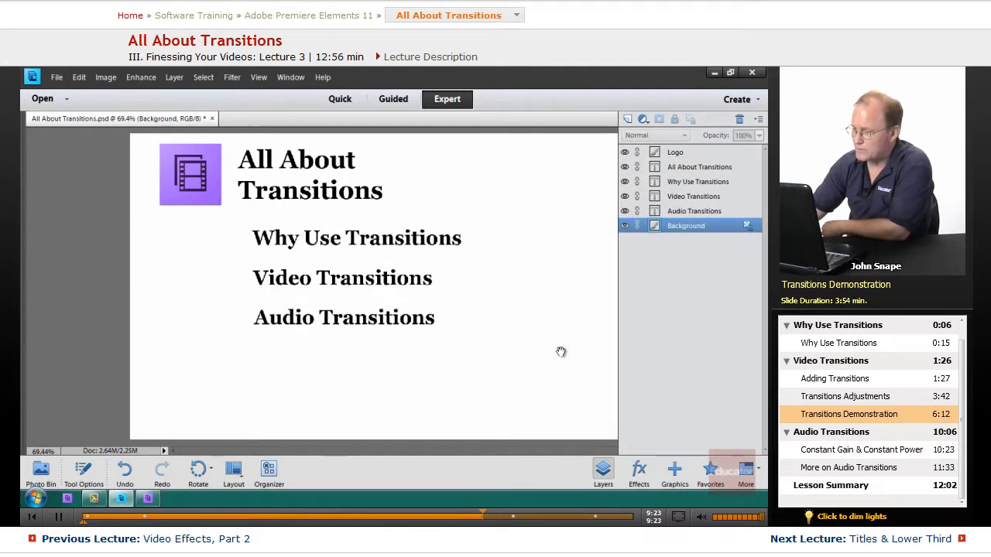
key(Tab)
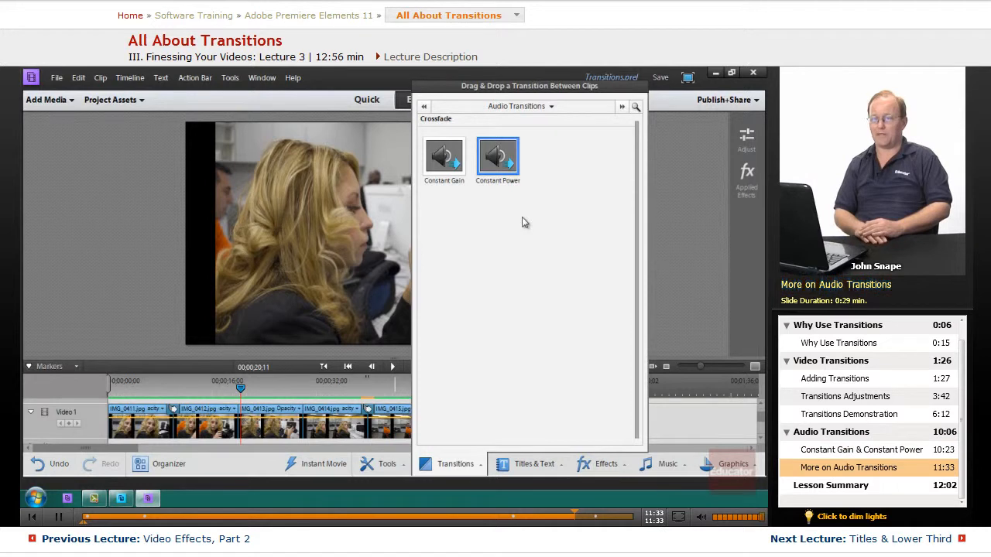
Look through all transition categories in Premiere Elements, and switch to the All About Transitions slide in Photoshop Elements.
click(539, 108)
click(504, 343)
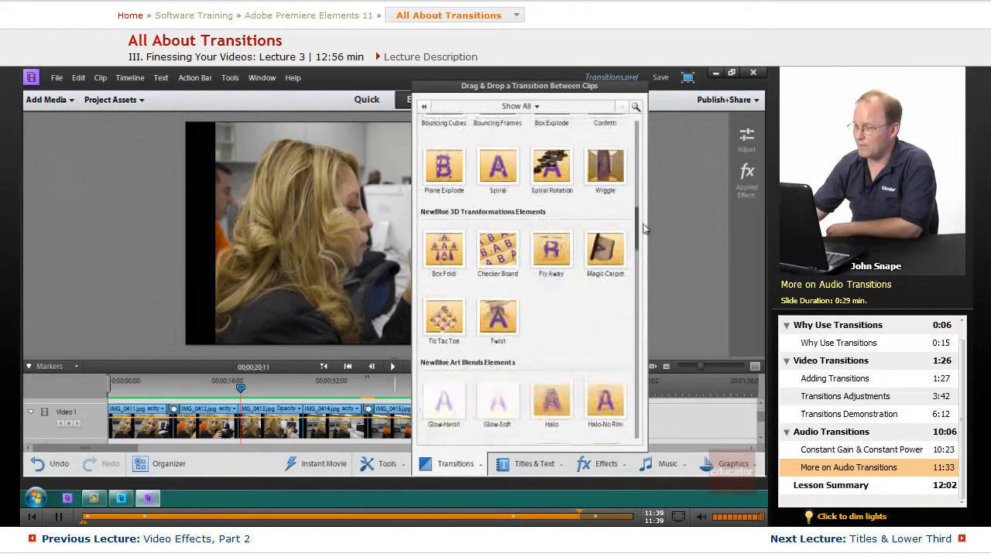
drag(622, 229, 637, 135)
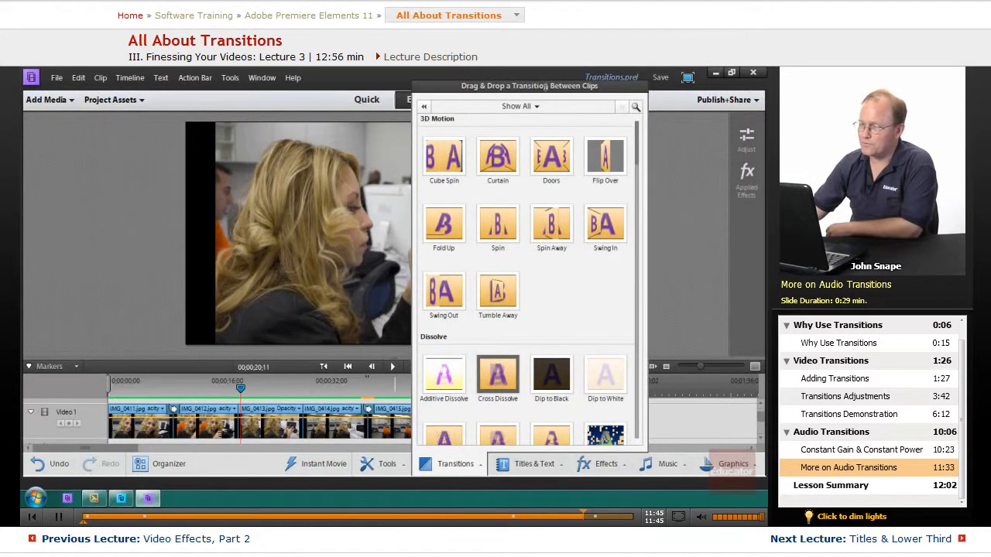
click(468, 474)
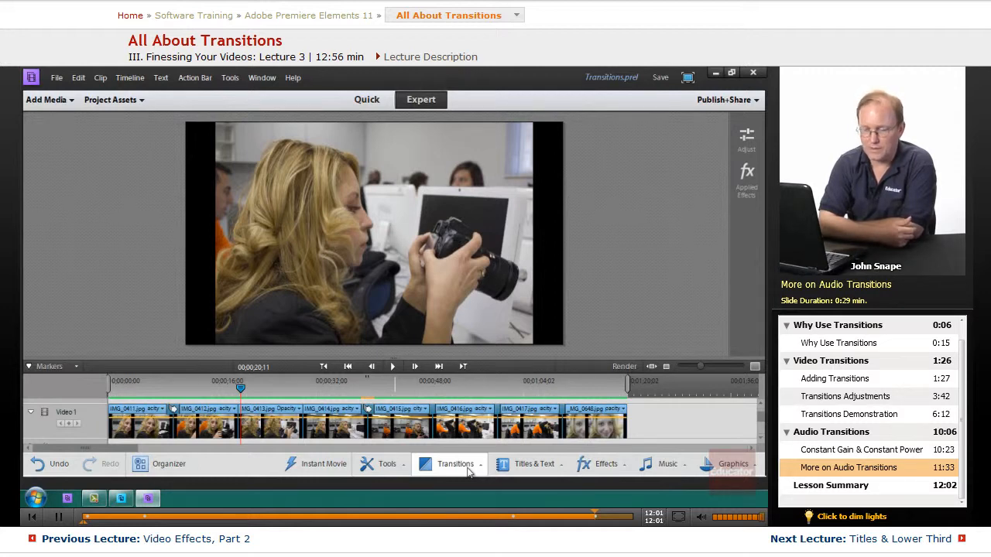
click(116, 499)
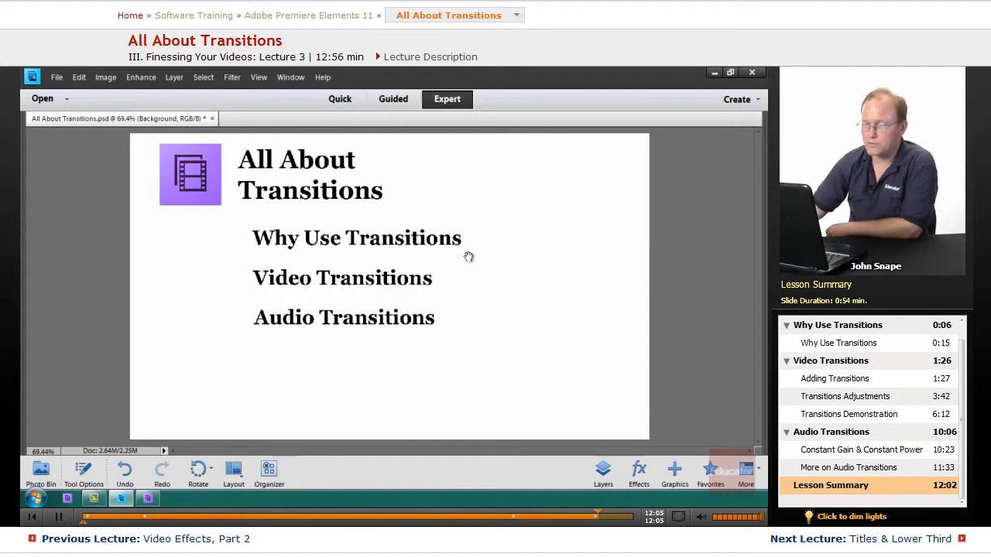